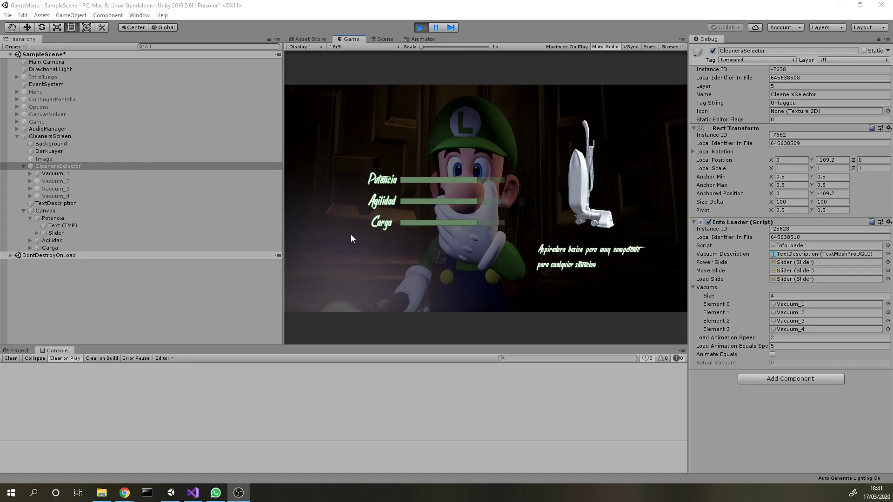
Step: Switch the running vacuum menu to the second vacuum and open the Inspector's display-mode menu
click(416, 217)
key(Right)
key(Right)
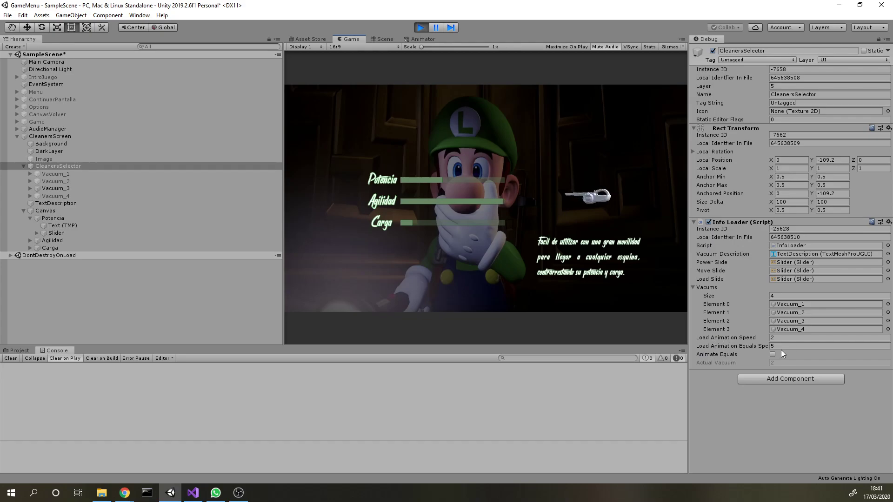
click(886, 39)
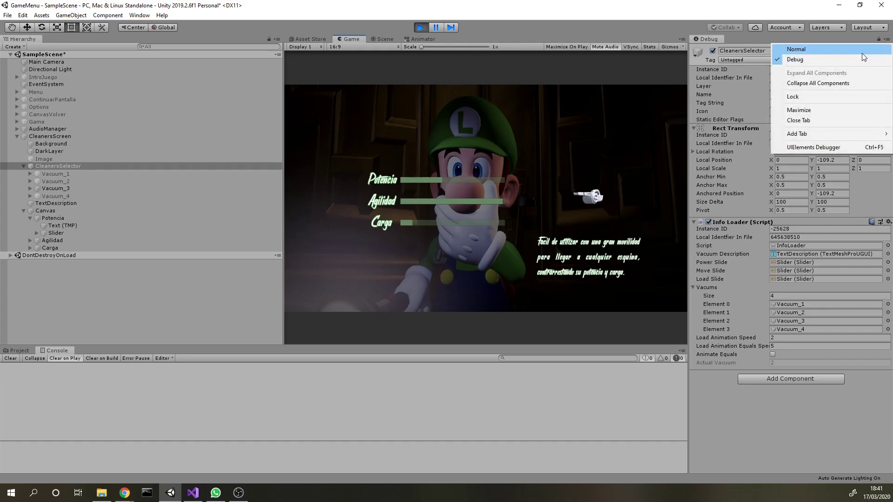
Step: Switch the Inspector to Normal view and try Load Animation Speed 0.5, then 3.93, on new vacuums
click(861, 50)
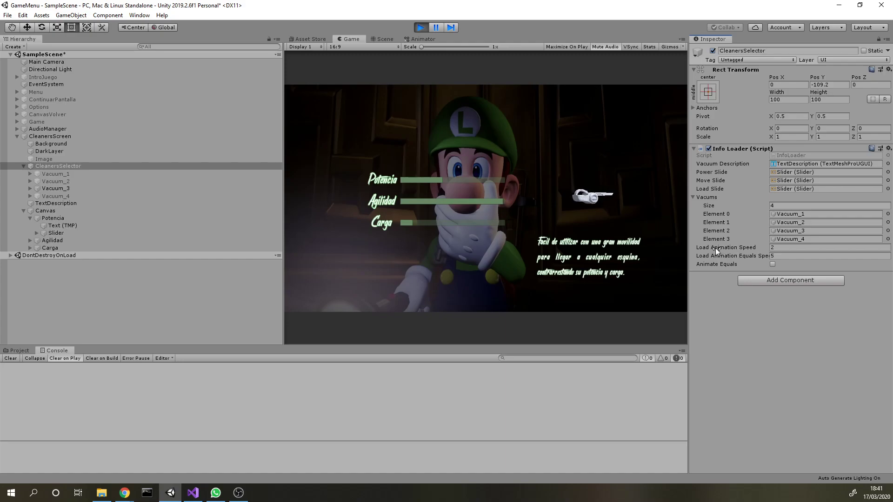
click(785, 247)
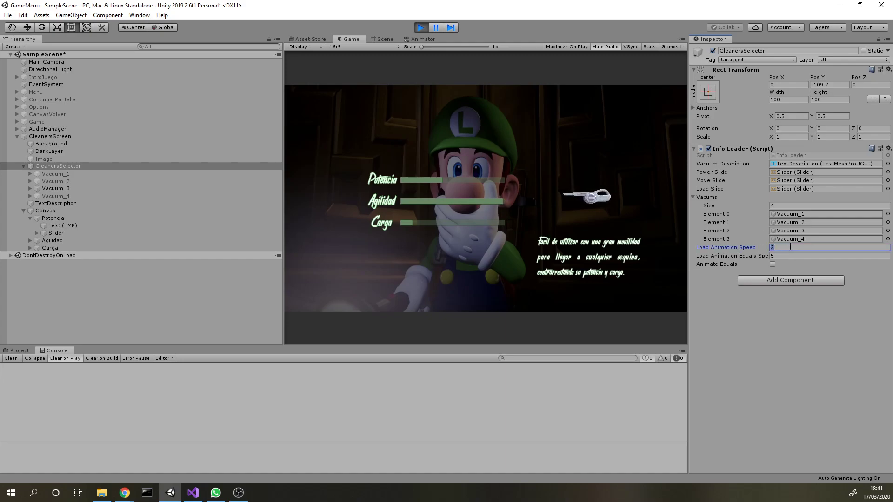
text(0.5)
click(528, 225)
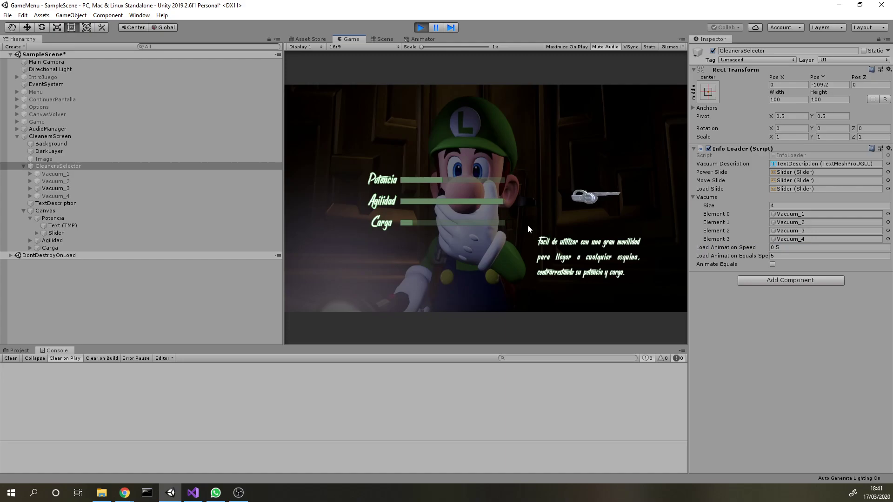
key(Right)
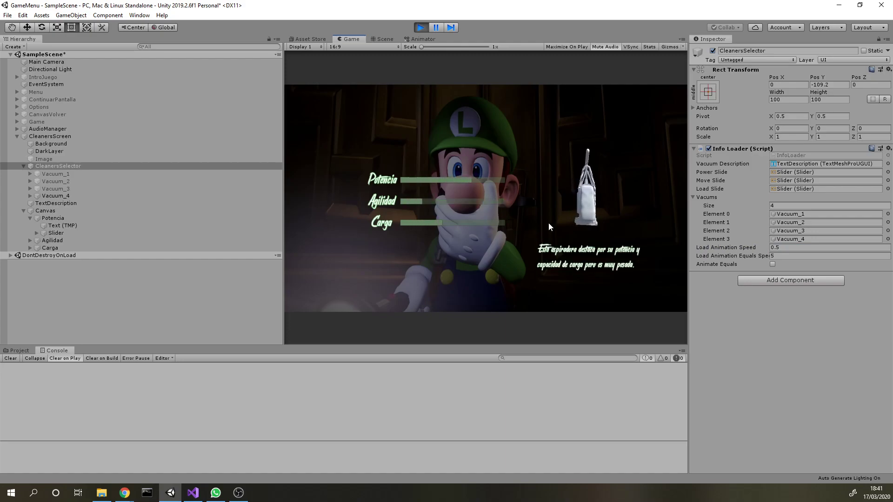
drag(724, 250, 772, 249)
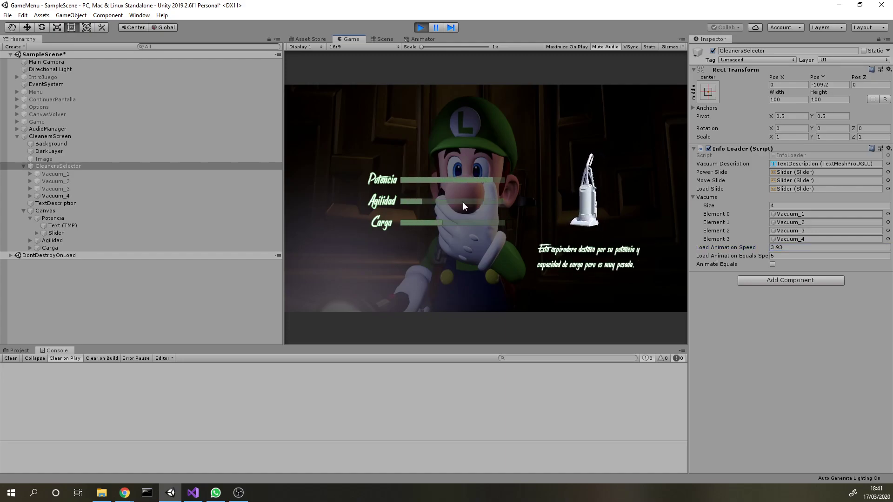
click(462, 202)
key(Right)
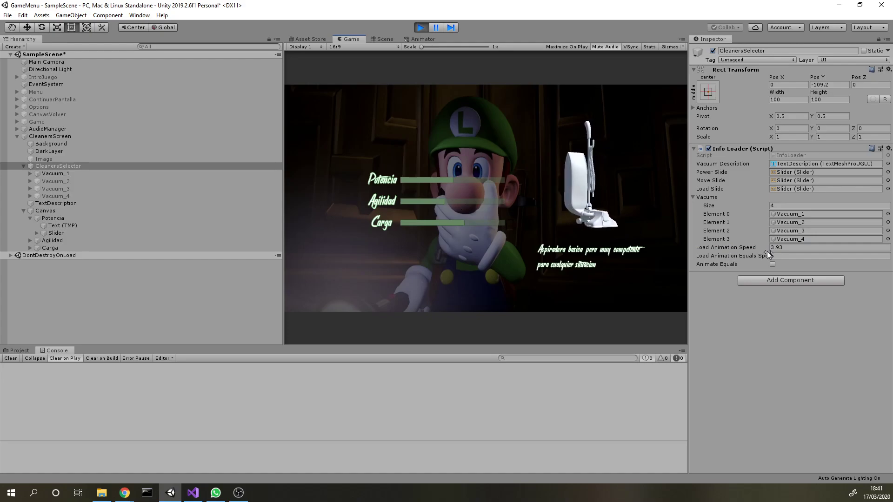
Step: Set Load Animation Speed to 0.25, test it on two vacuums, and enable Animate Equals
click(786, 247)
text(0.25)
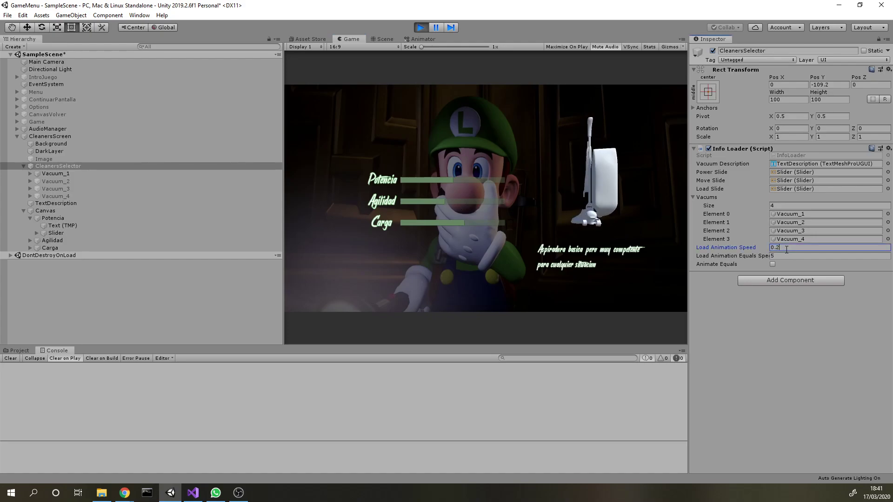
click(423, 166)
key(Right)
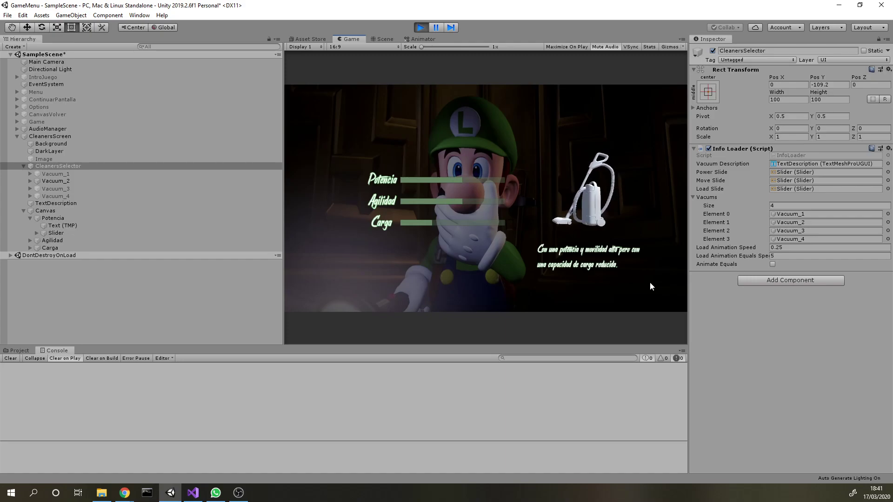
key(Right)
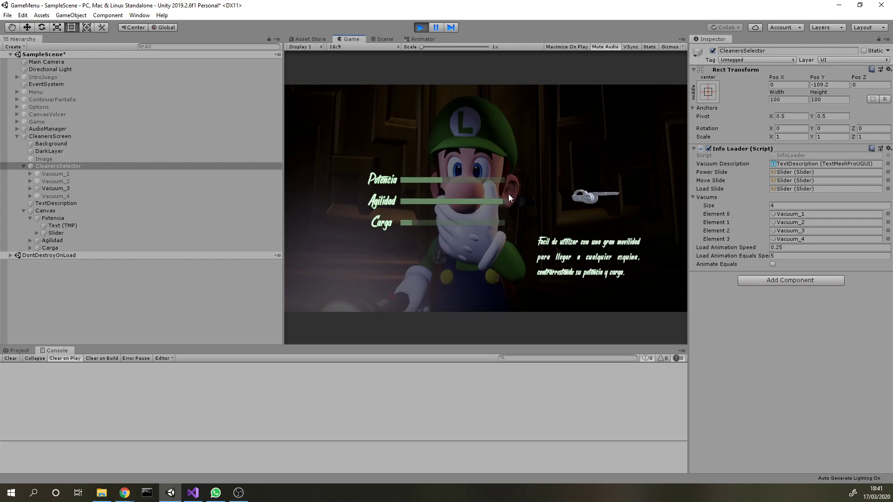
click(772, 264)
click(481, 222)
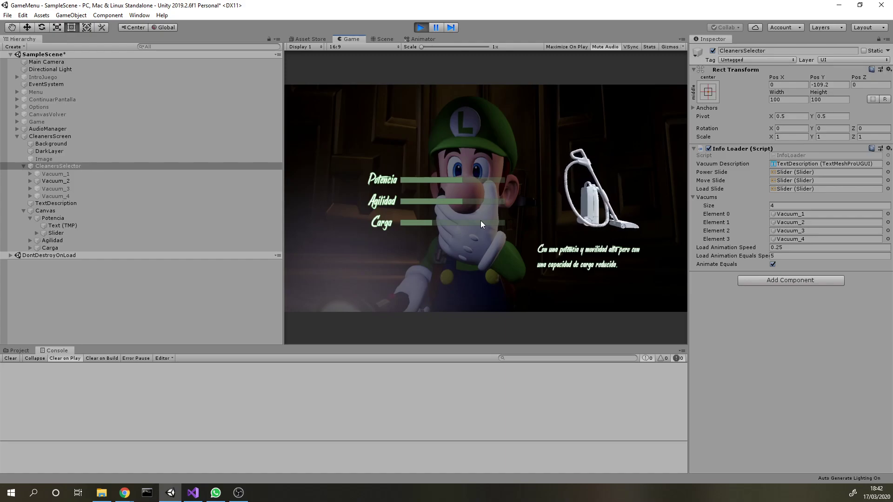
Step: Raise Load Animation Equals Speed to 17.49 while cycling vacuums, then stop Play mode
key(Right)
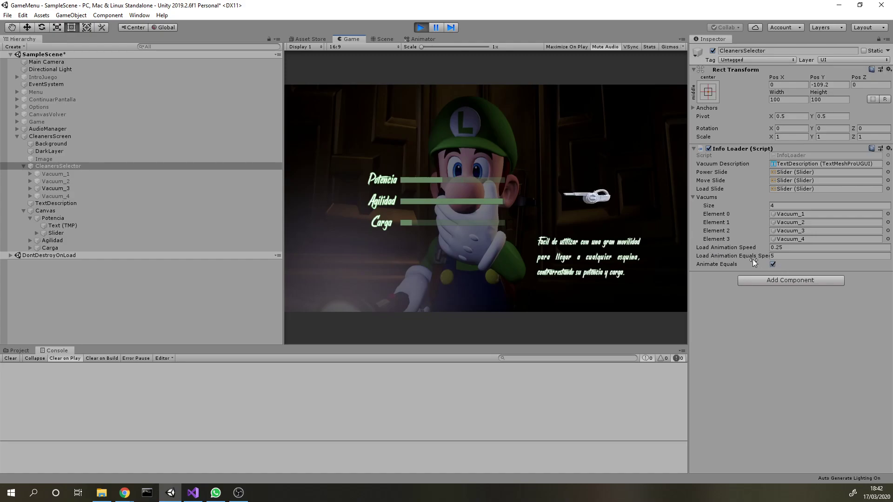
key(Right)
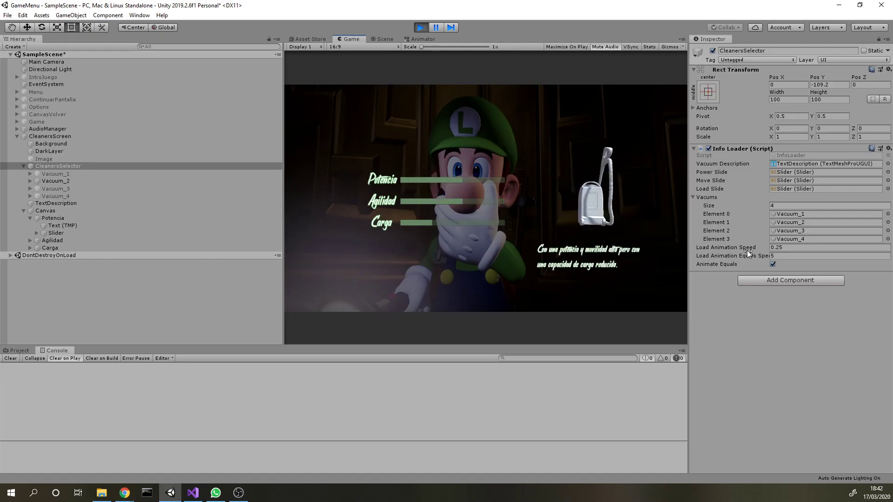
drag(746, 255, 782, 259)
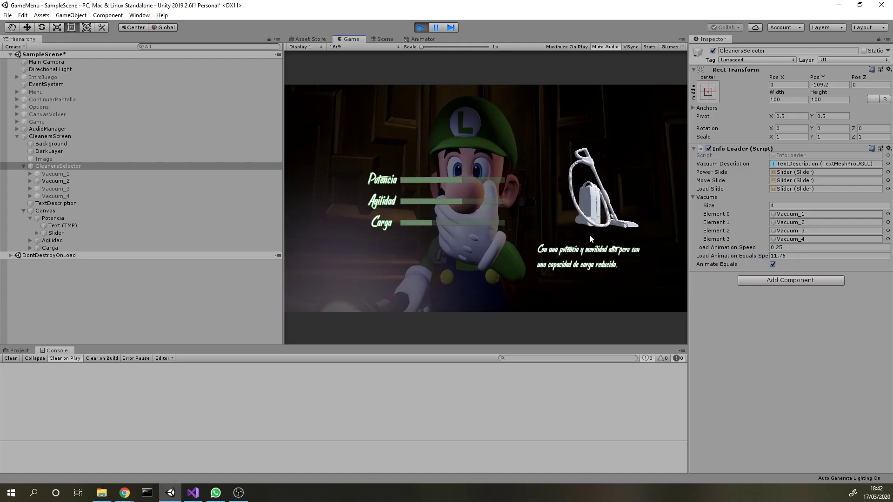
drag(737, 255, 763, 256)
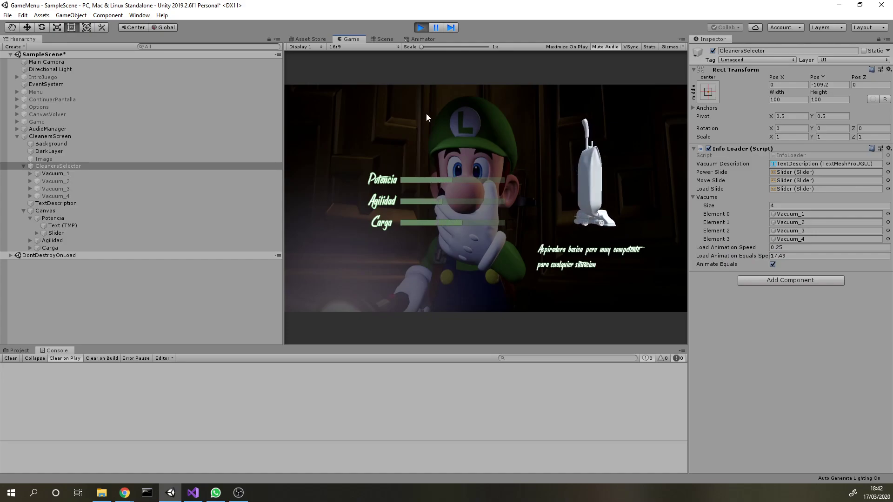
click(421, 28)
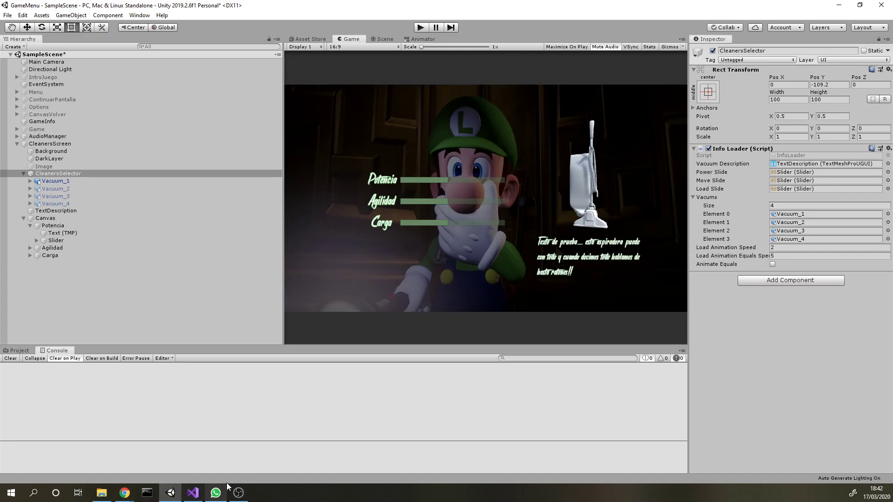
Step: Show the top of InfoLoader.cs and select the loadAnimationSpeed, loadAnimationEqualsSpeed and animateEquals declarations
click(193, 493)
scroll(172, 197, up, 3)
scroll(172, 197, up, 12)
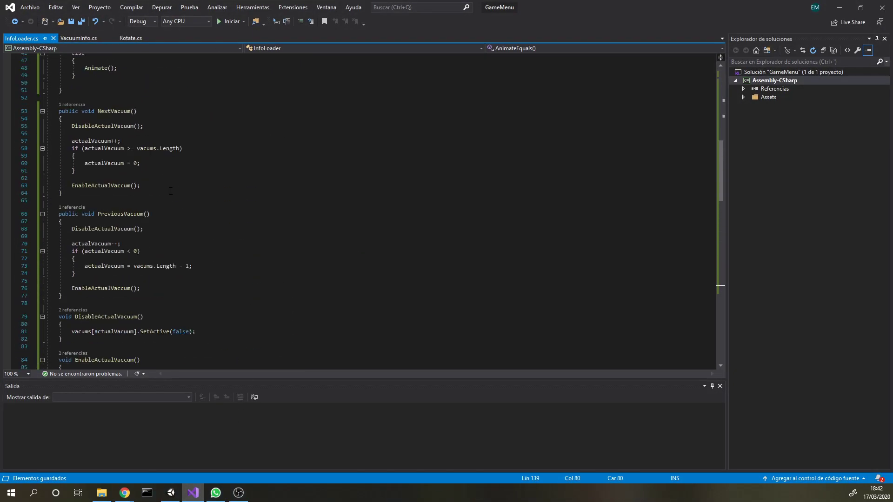
scroll(172, 195, up, 5)
scroll(171, 190, up, 10)
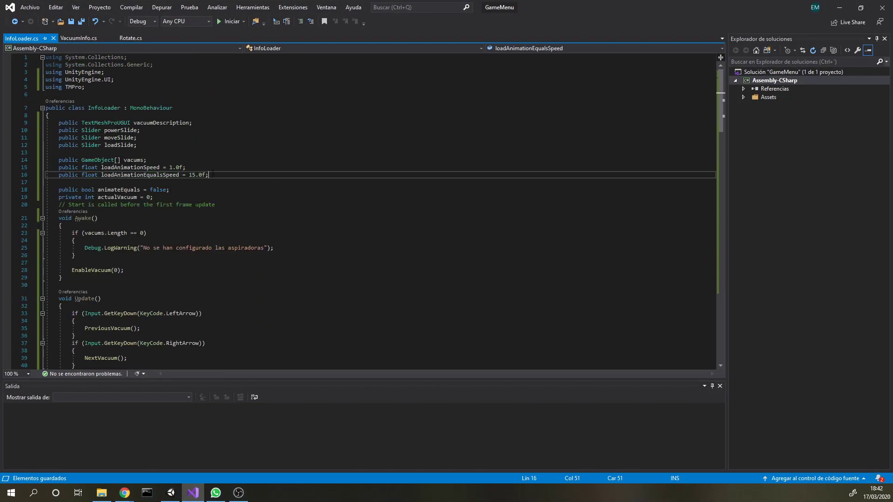
drag(209, 175, 46, 167)
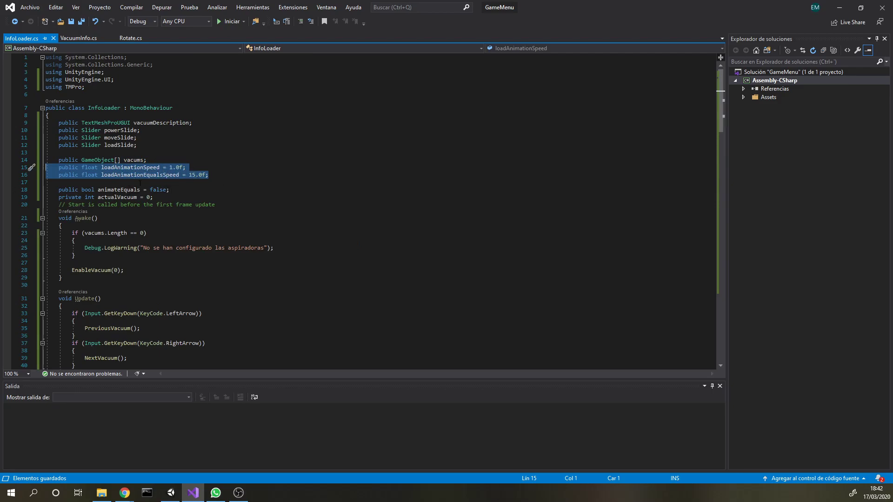
triple_click(114, 190)
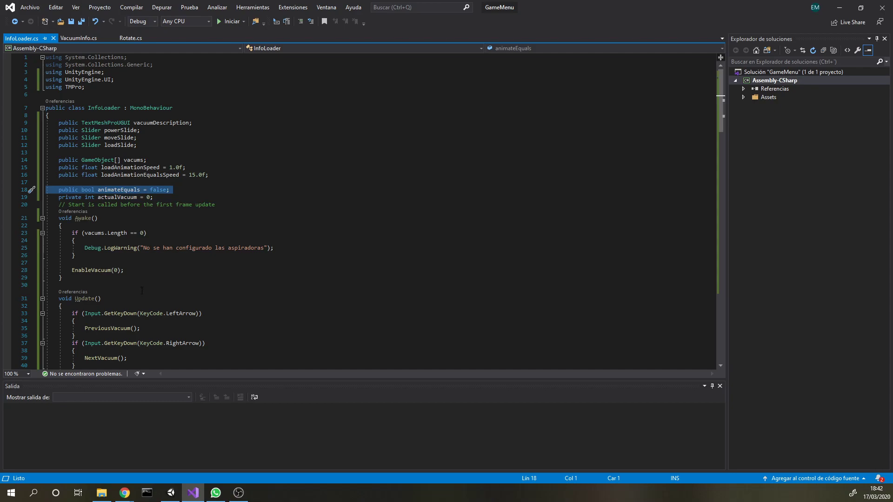
Step: Inspect the animateEquals branch in Update() and go to the definition of the Animate() call with F12
scroll(131, 268, down, 6)
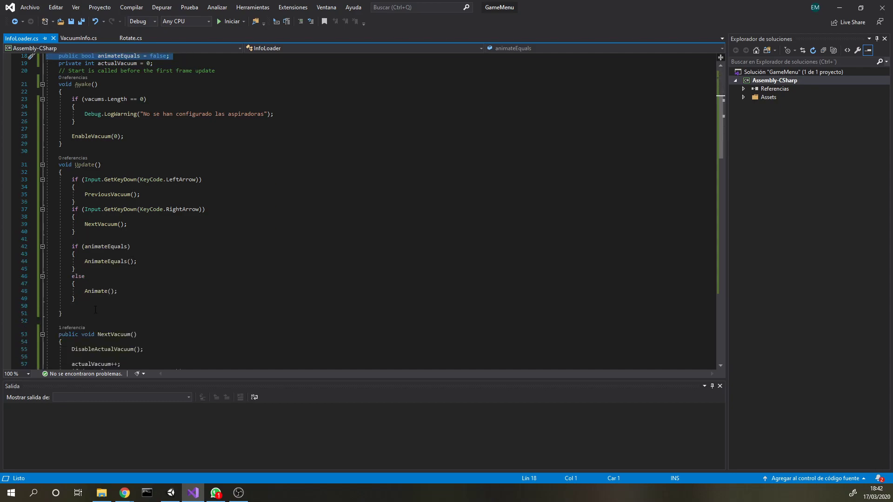
click(76, 165)
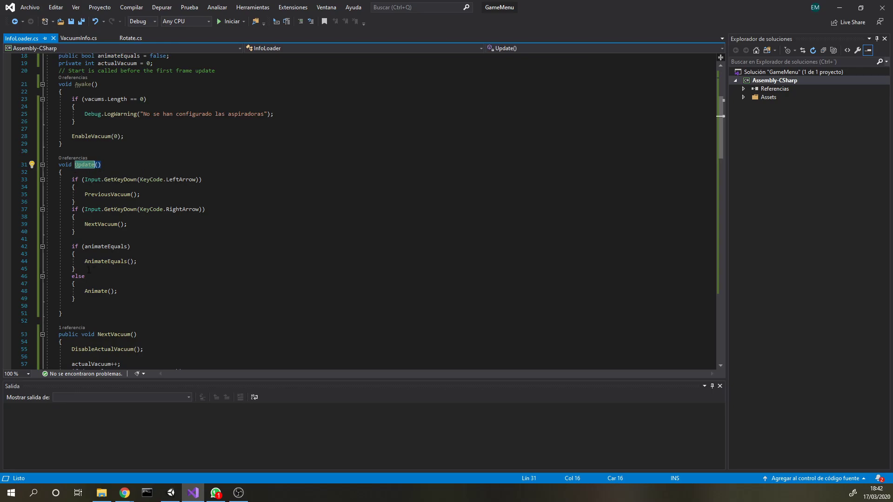
click(71, 246)
double_click(106, 247)
key(Up)
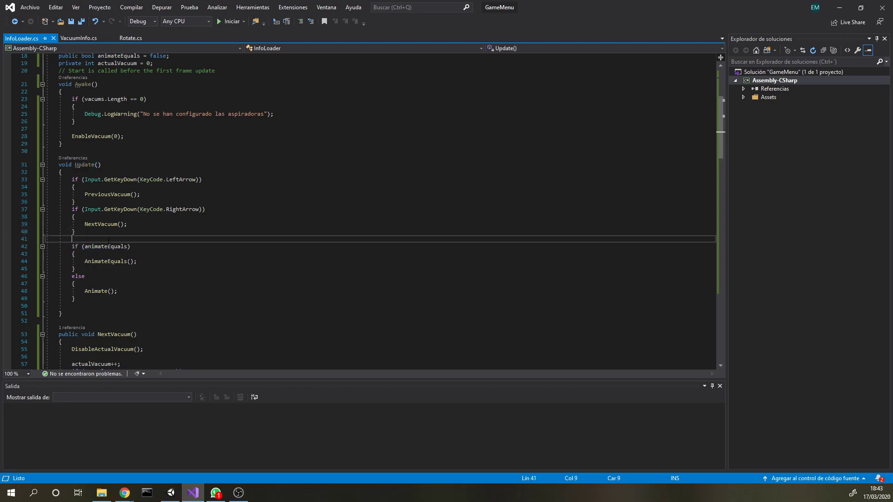
click(106, 247)
double_click(96, 291)
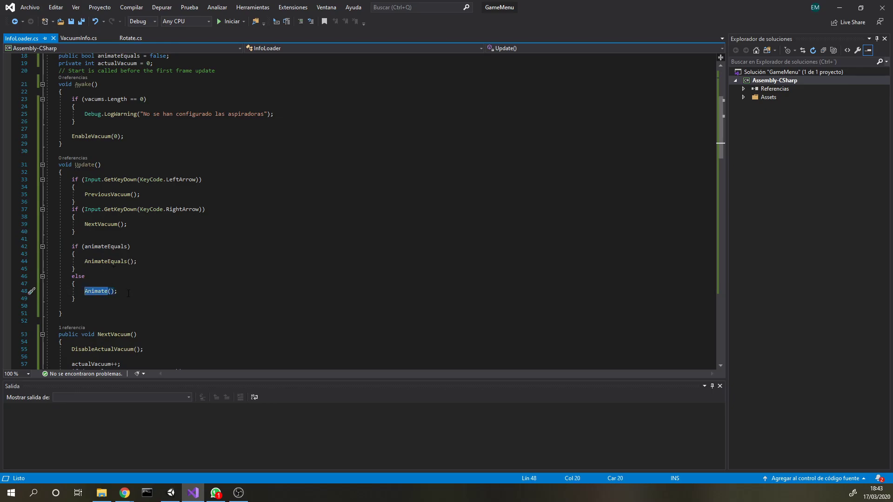
click(94, 291)
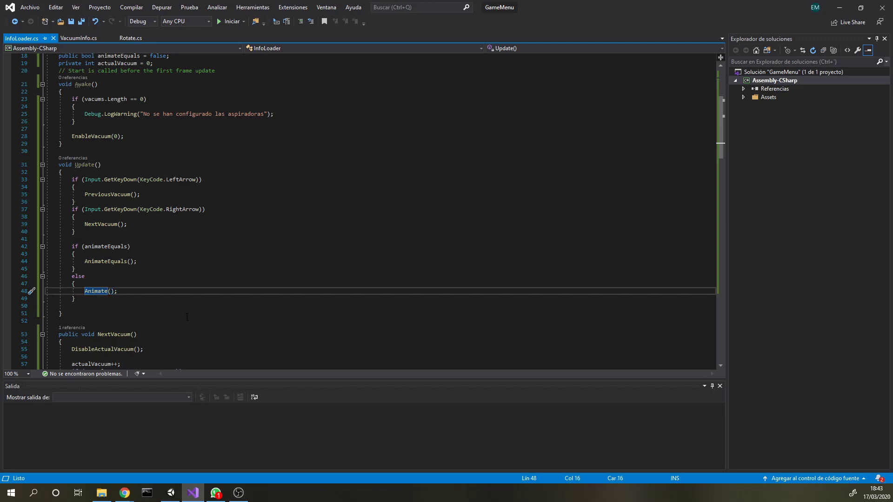
key(F12)
scroll(173, 301, down, 1)
scroll(173, 301, down, 1)
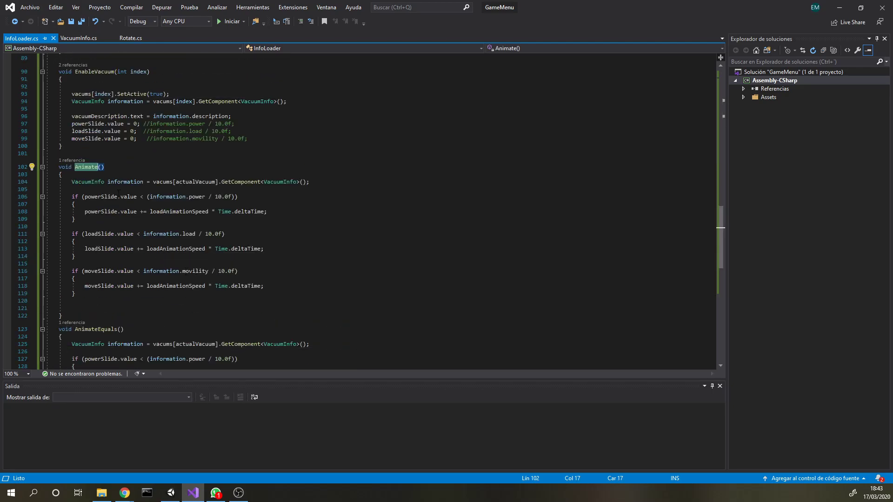
drag(121, 185, 313, 184)
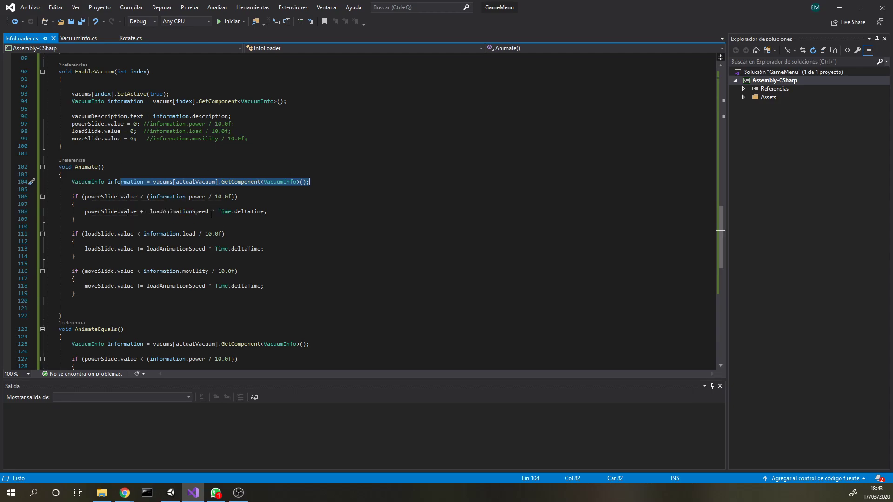
drag(238, 197, 141, 197)
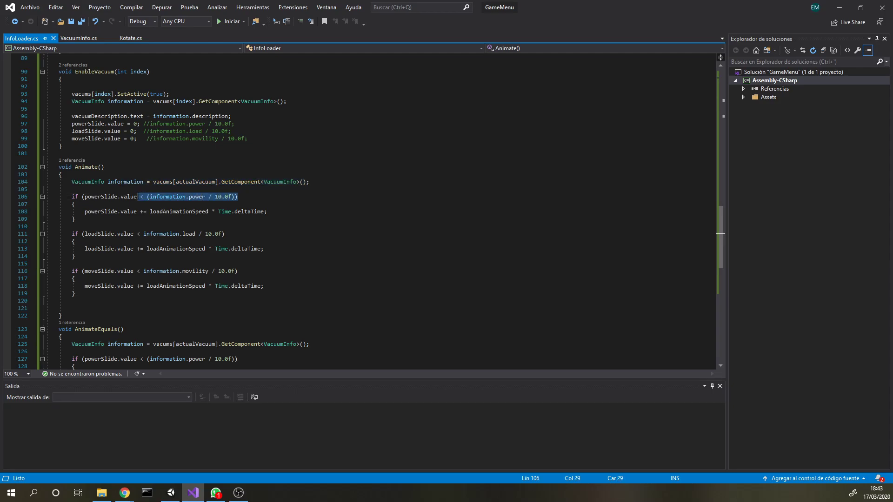
key(ctrl+shift+Left)
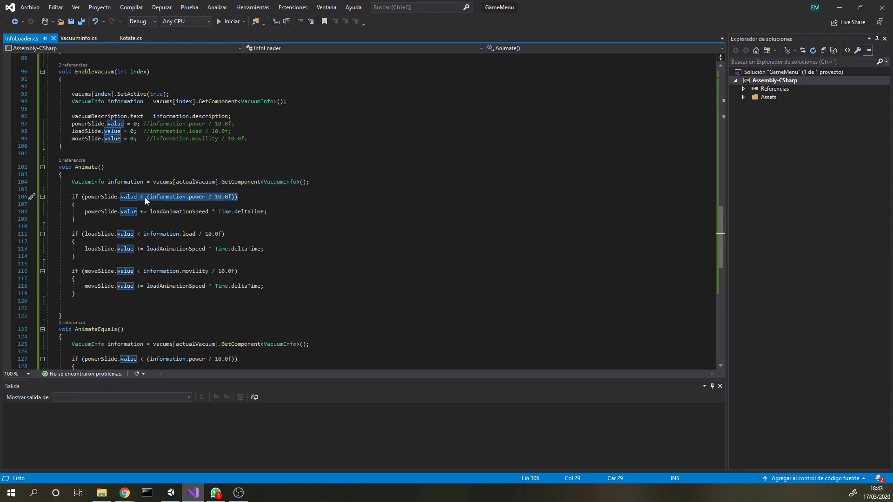
click(144, 197)
drag(143, 197, 238, 197)
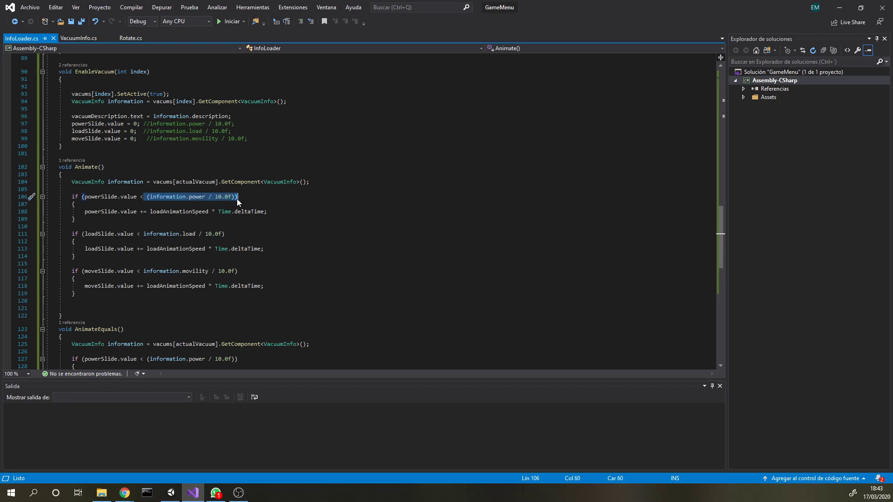
drag(140, 212, 209, 212)
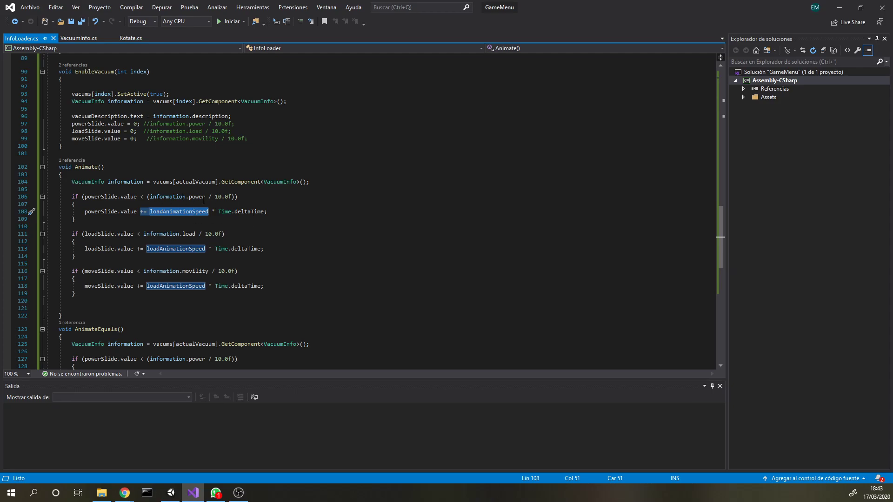
drag(267, 212, 212, 212)
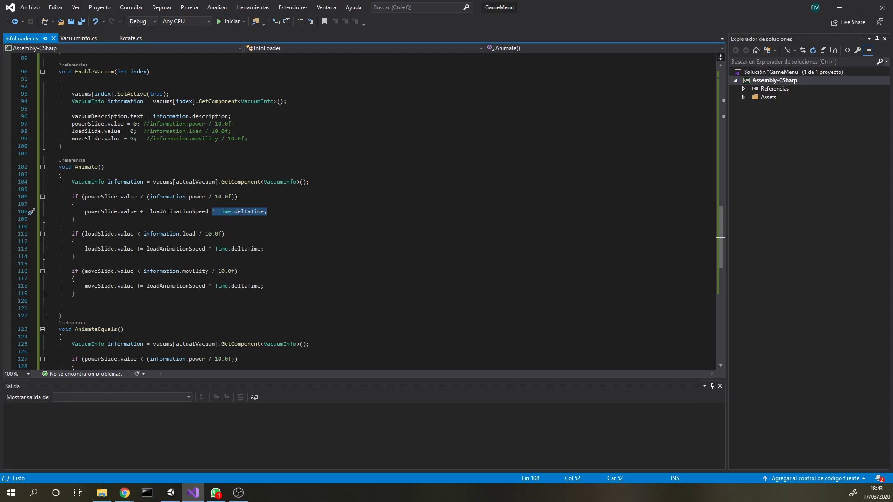
click(198, 212)
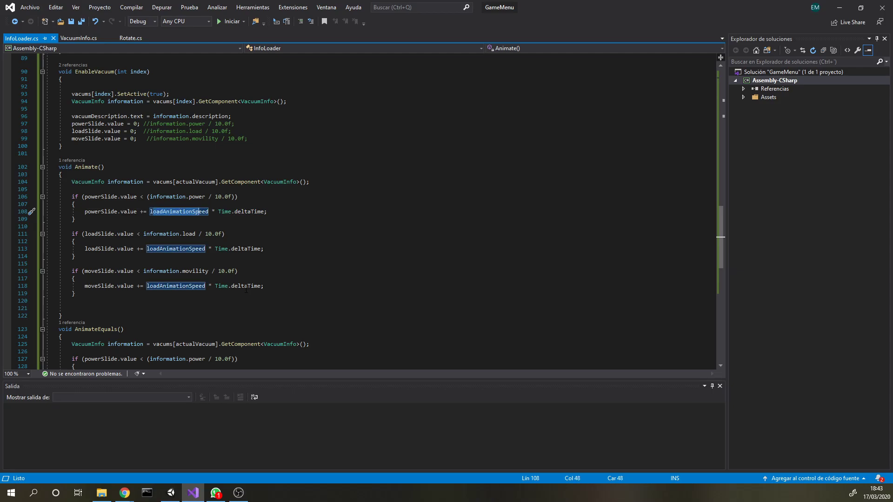
Step: Highlight loadAnimationEqualsSpeed in AnimateEquals()'s power term, then bring Unity to the front
scroll(337, 257, down, 3)
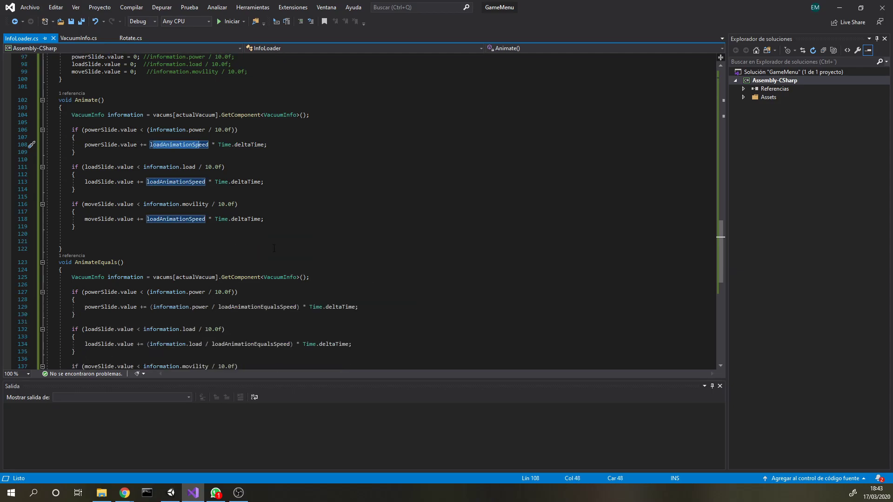
scroll(363, 189, down, 3)
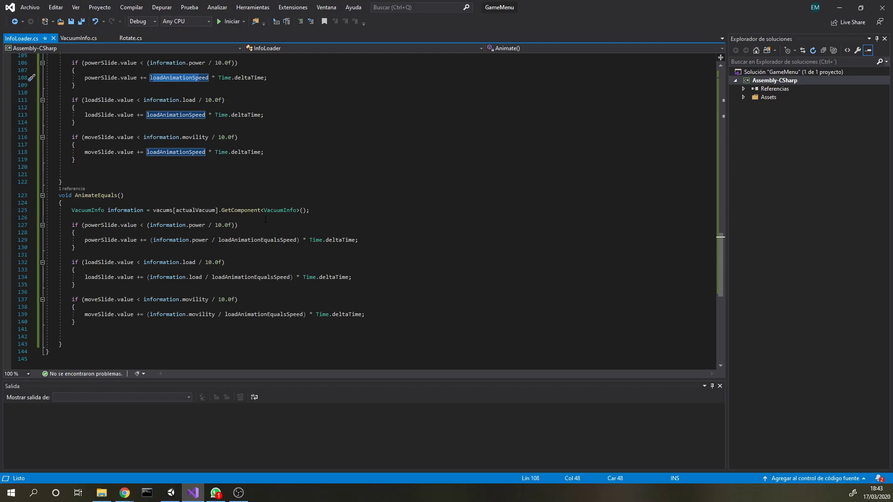
click(202, 240)
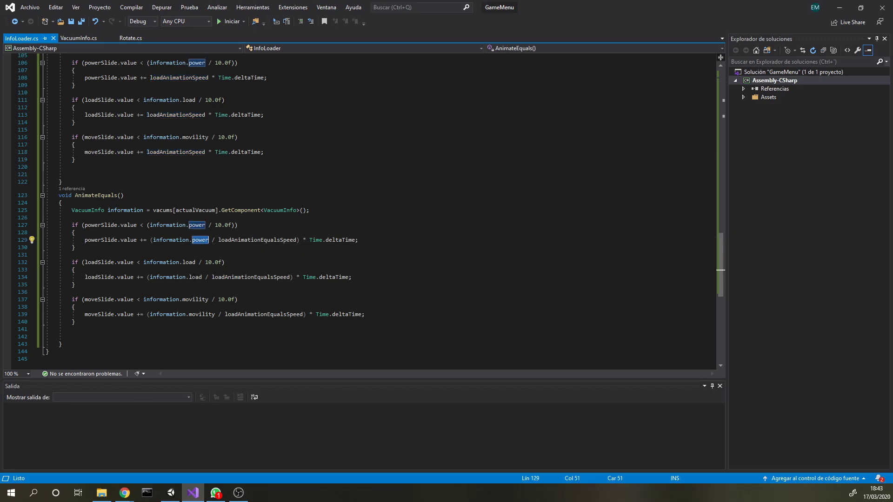
double_click(254, 240)
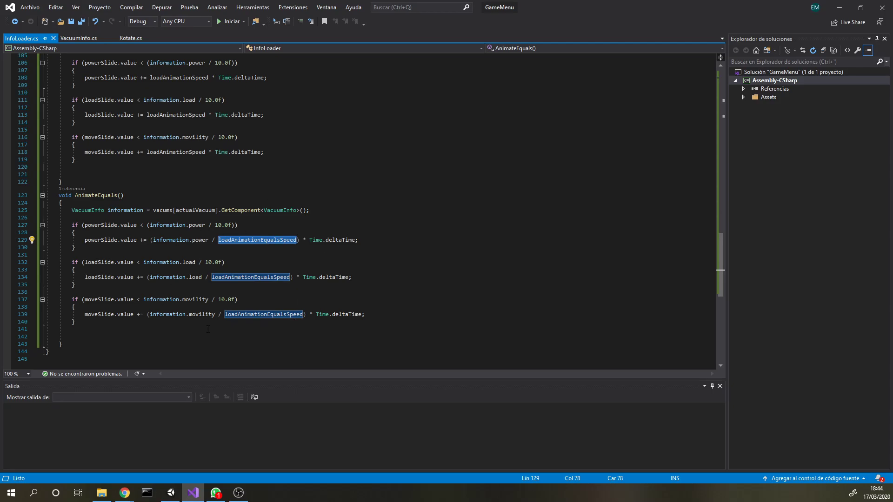
click(171, 493)
Step: Start Play mode, enable Animate Equals, and lower Load Animation Equals Speed to about 1.39
click(420, 28)
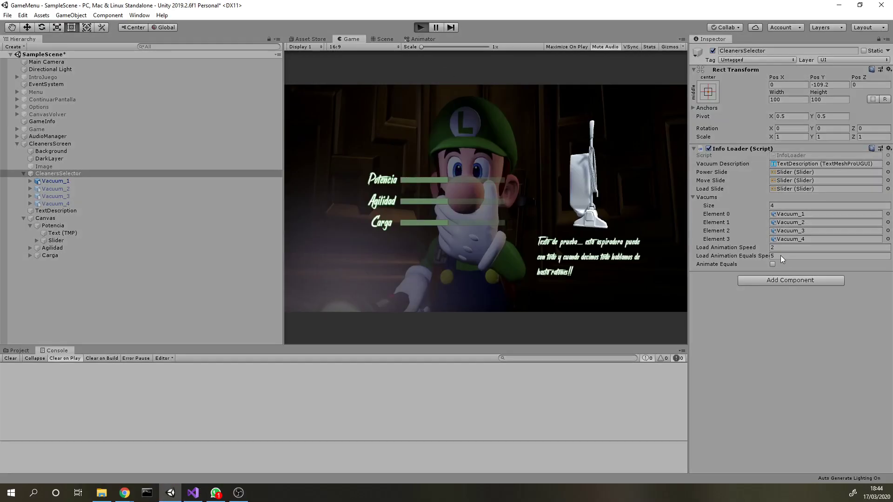
click(772, 264)
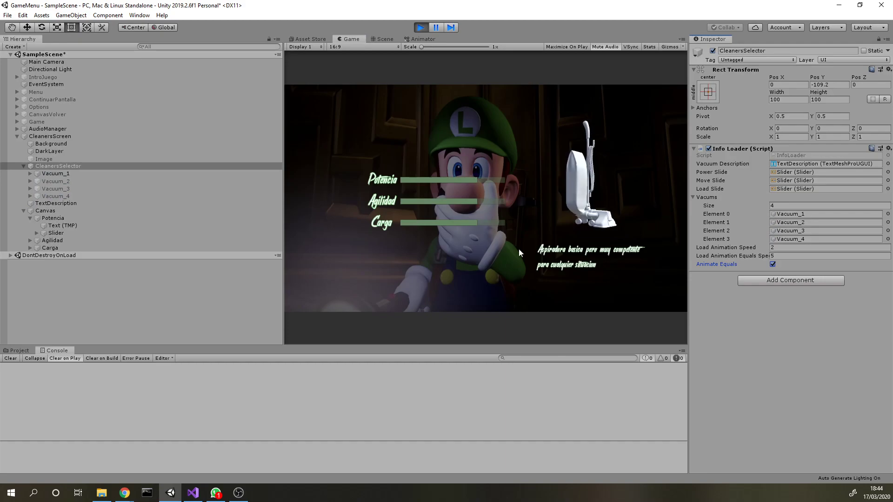
click(433, 269)
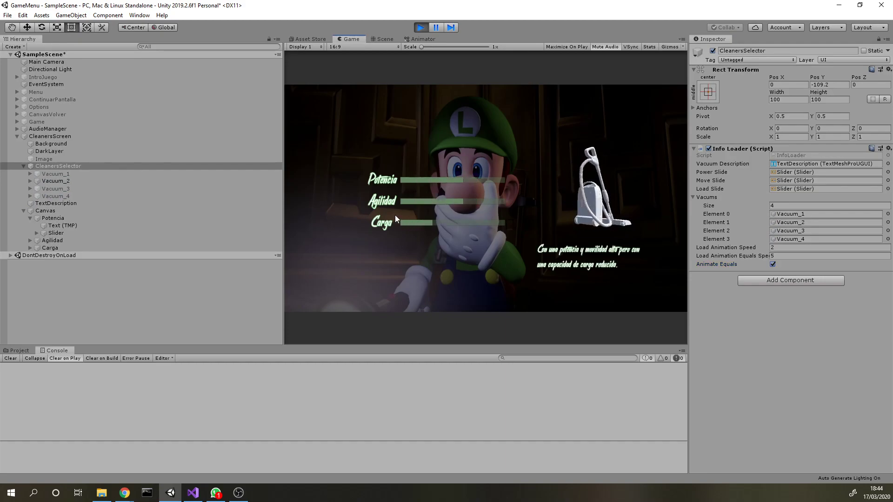
drag(743, 256, 665, 252)
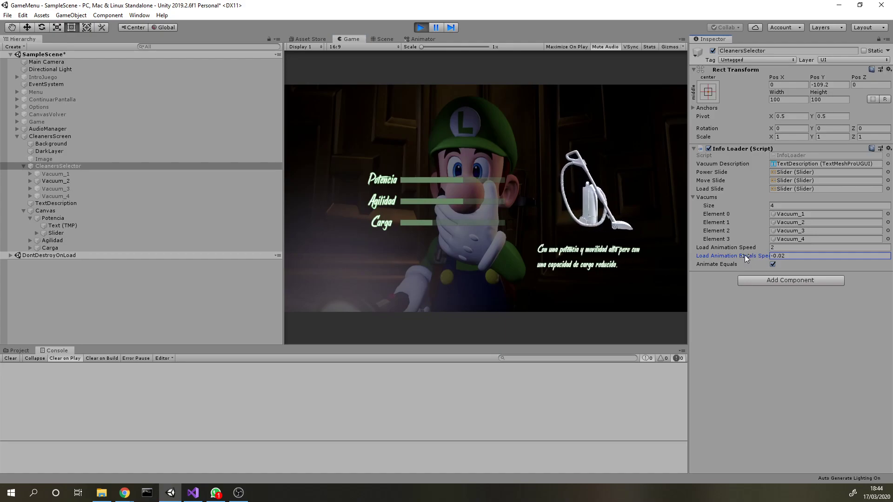
Step: Try Load Animation Equals Speed values 0.01 and 0.1, then drag it up to 35.79
click(786, 256)
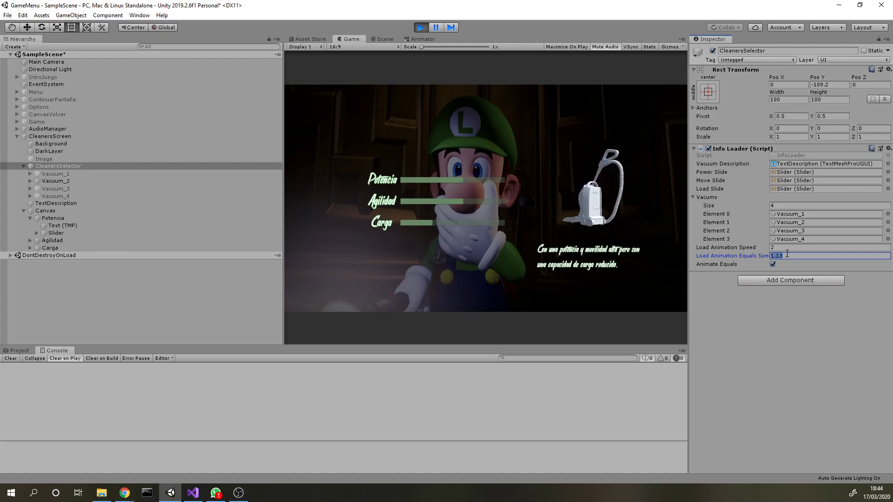
text(0.01)
key(Return)
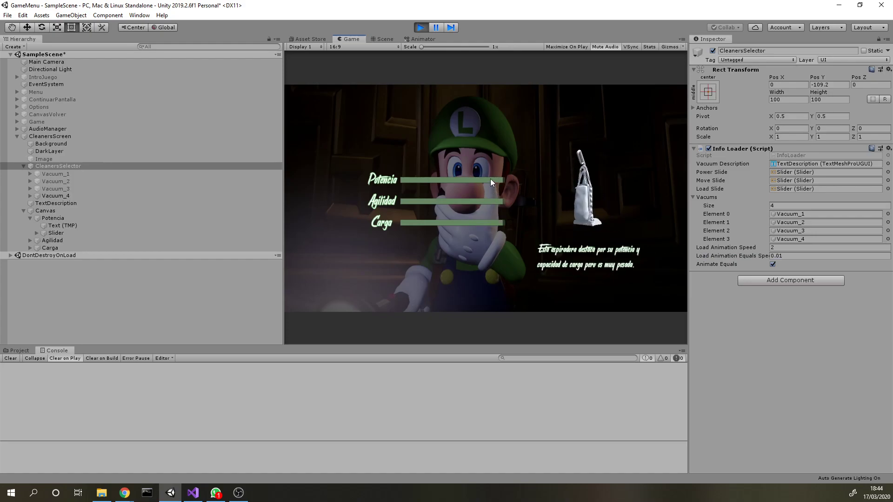
click(794, 255)
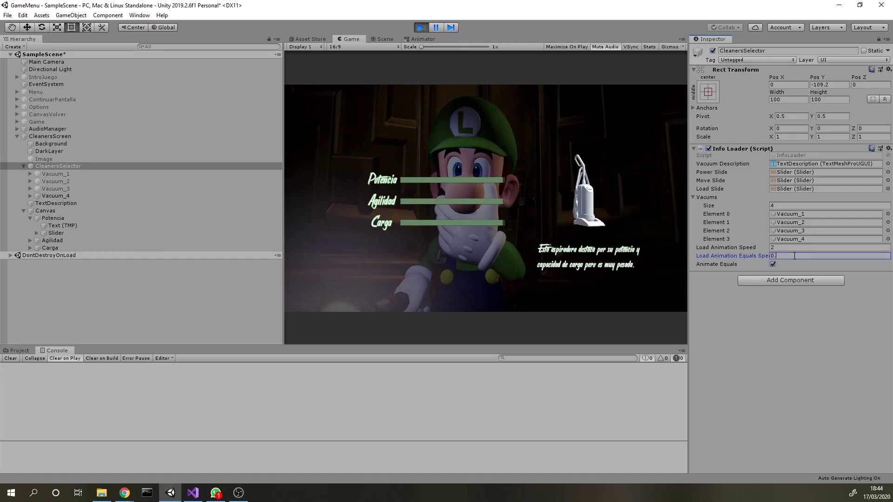
text(1)
click(528, 210)
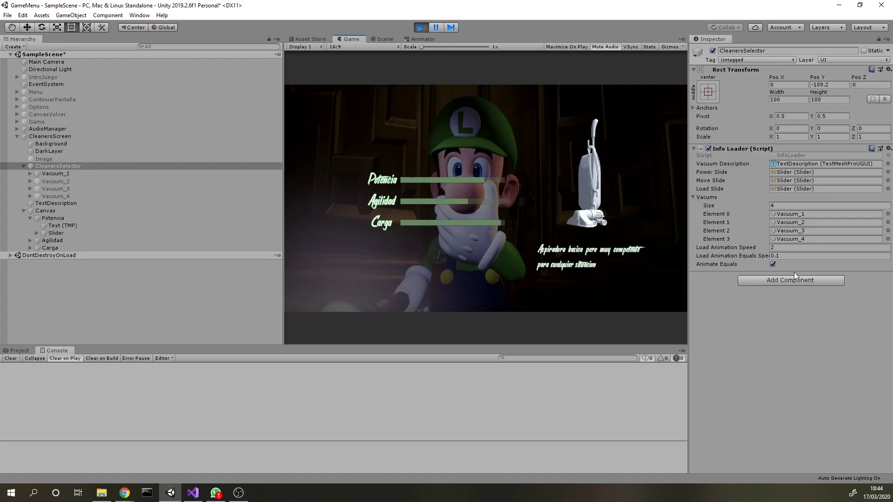
drag(738, 255, 808, 259)
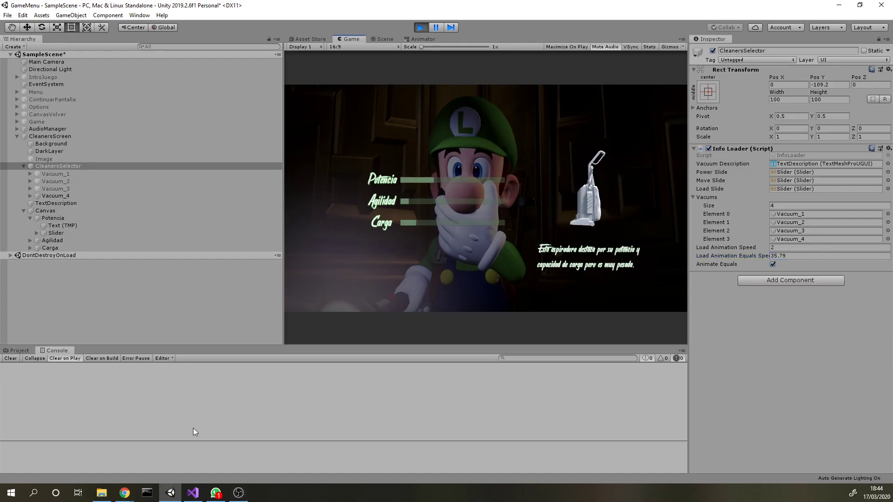
Step: In InfoLoader.cs, select line 129's equals-speed term and Time.deltaTime, then highlight loadAnimationSpeed usages
key(alt+Tab)
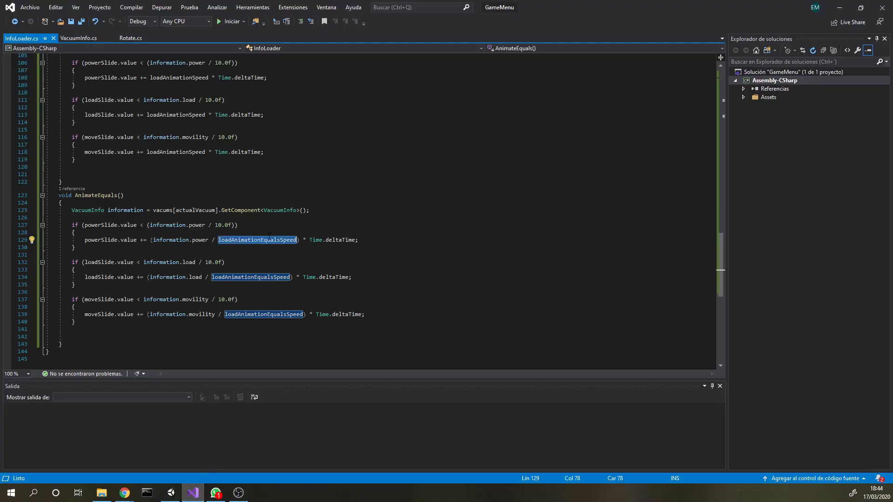
drag(150, 240, 301, 240)
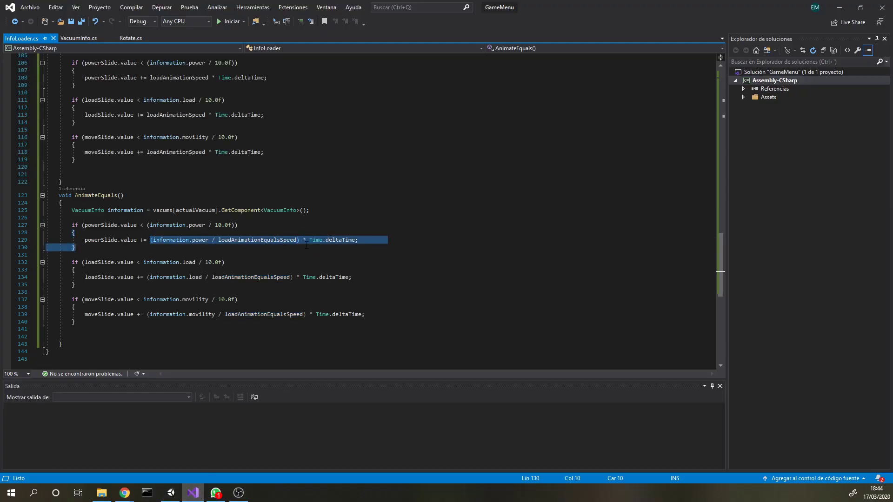
drag(372, 241, 316, 240)
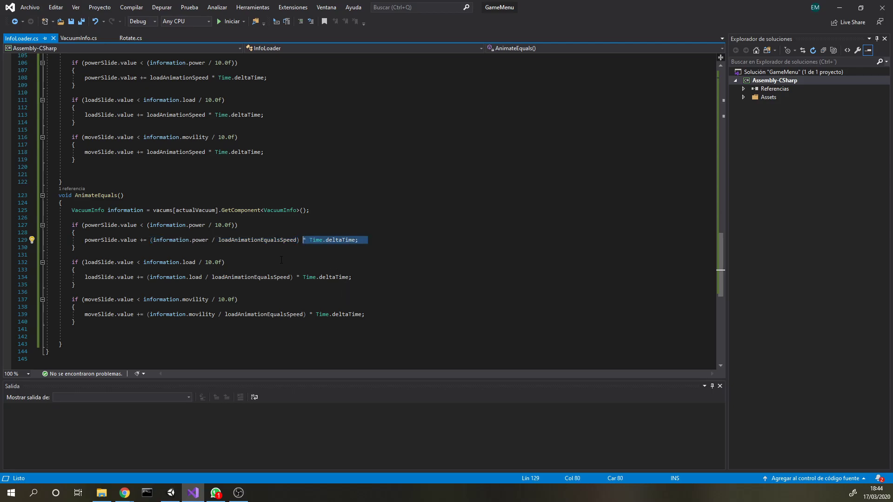
double_click(180, 152)
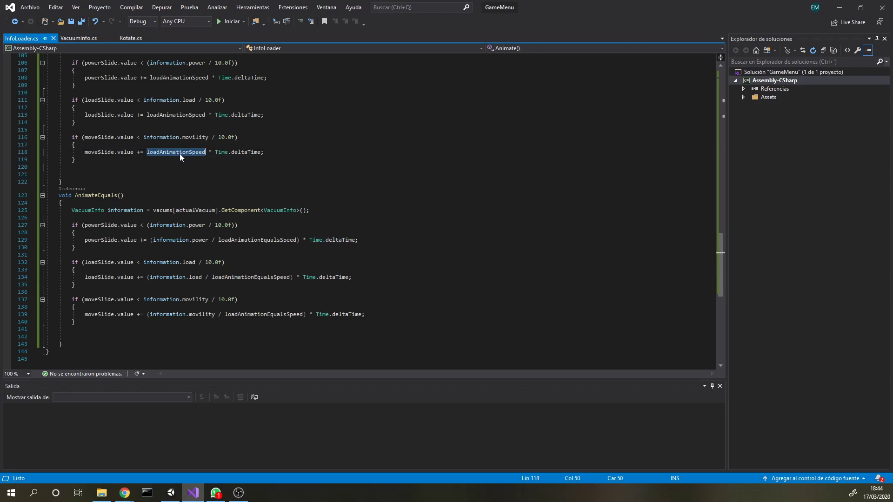
scroll(179, 153, up, 15)
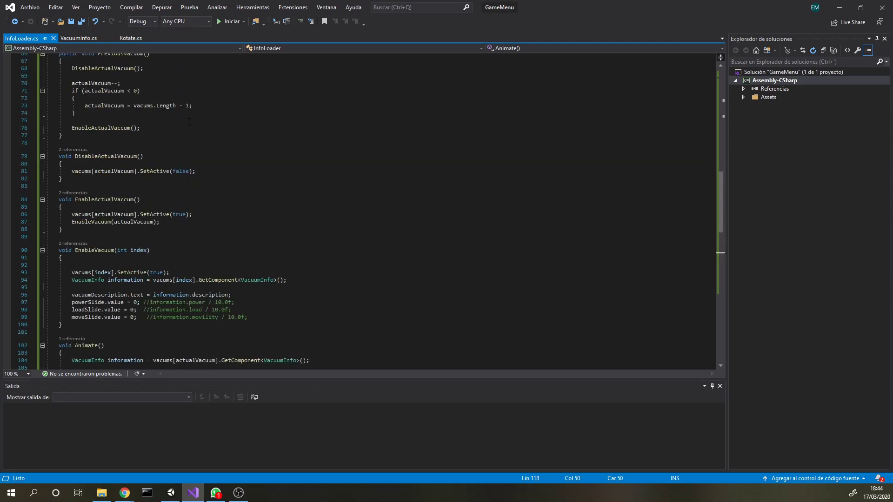
scroll(184, 135, up, 10)
scroll(188, 116, up, 10)
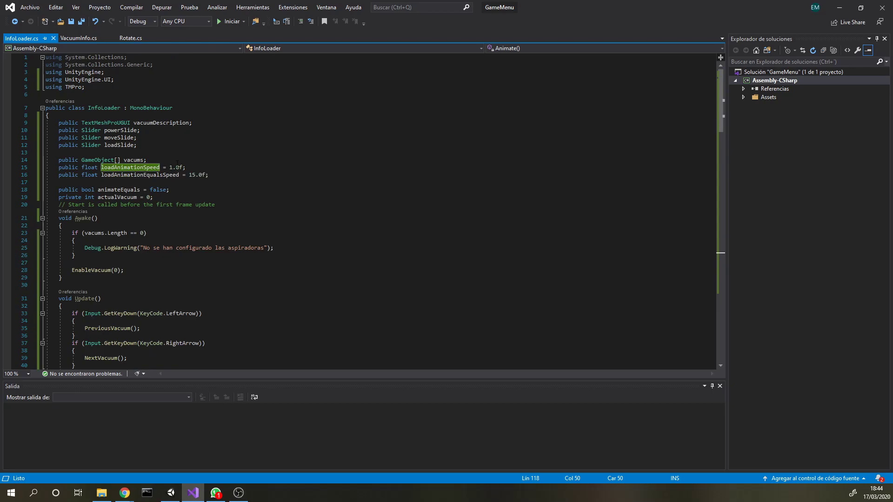
scroll(278, 220, down, 10)
scroll(260, 270, down, 13)
scroll(240, 327, down, 11)
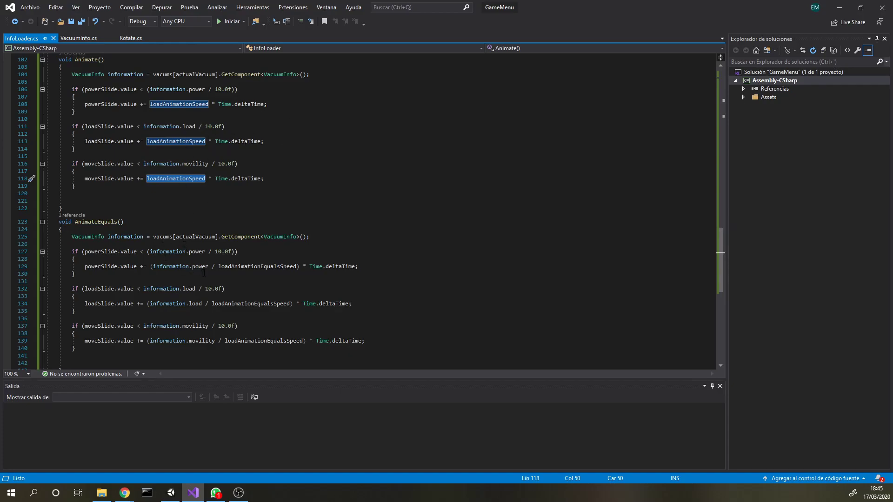
Step: Select information.power / loadAnimationEqualsSpeed on line 129 and highlight that speed's other uses
drag(212, 266, 155, 270)
double_click(250, 267)
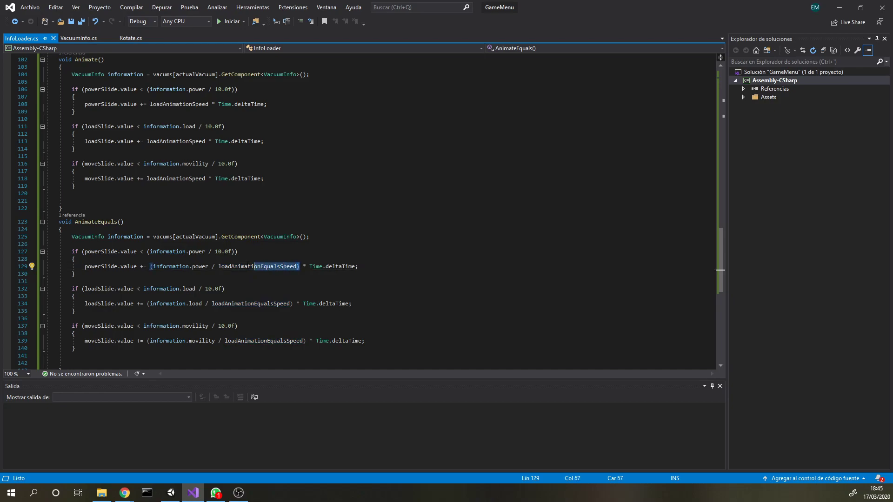
drag(300, 267, 150, 267)
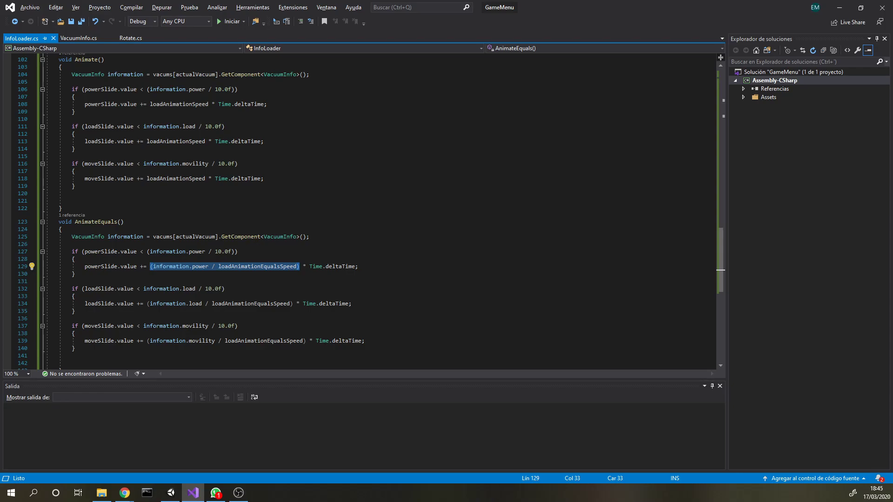
Step: Show the next vacuum and lower Load Animation Equals Speed from 35.79 to 10.96
click(164, 500)
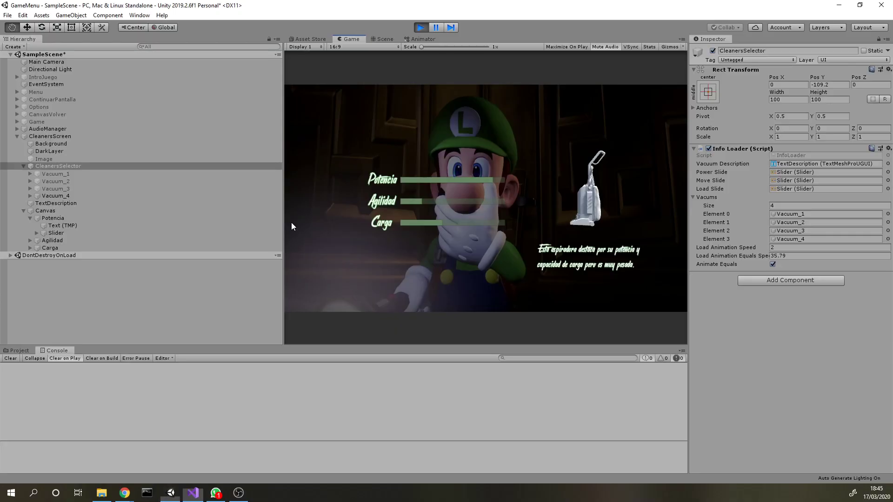
click(454, 125)
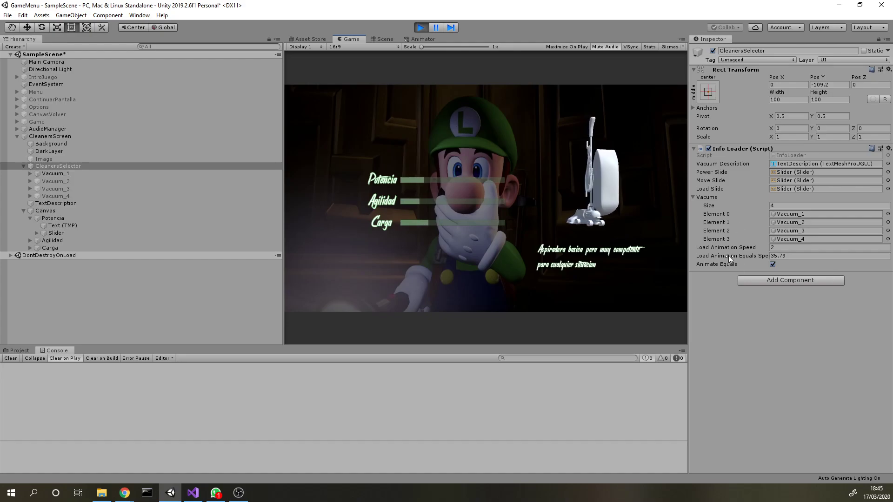
drag(729, 255, 604, 251)
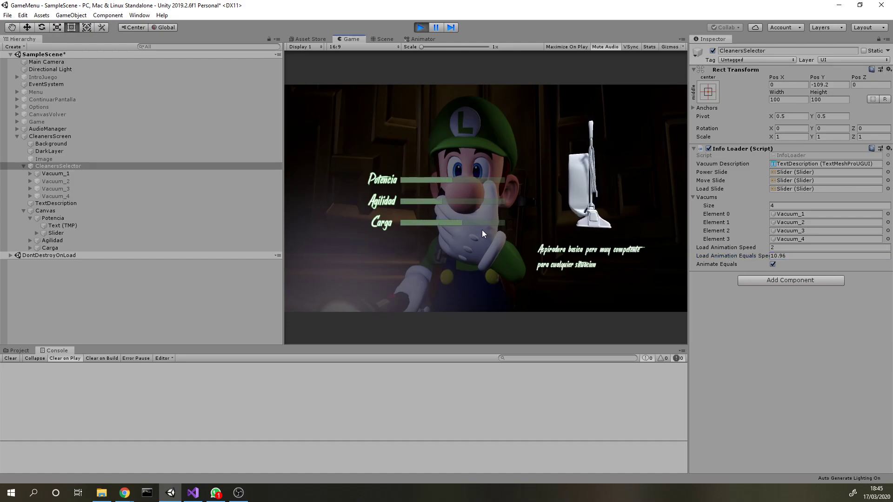